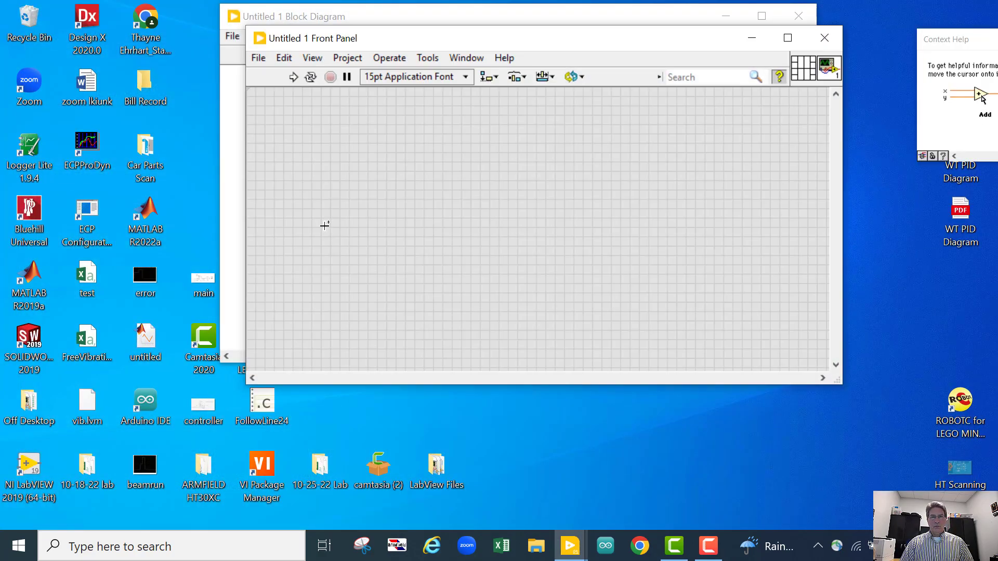
- Maximize both the block diagram and the front panel windows, ending with the block diagram in front
{"action": "left_click", "coordinate": [760, 17]}
{"action": "left_click", "coordinate": [226, 26]}
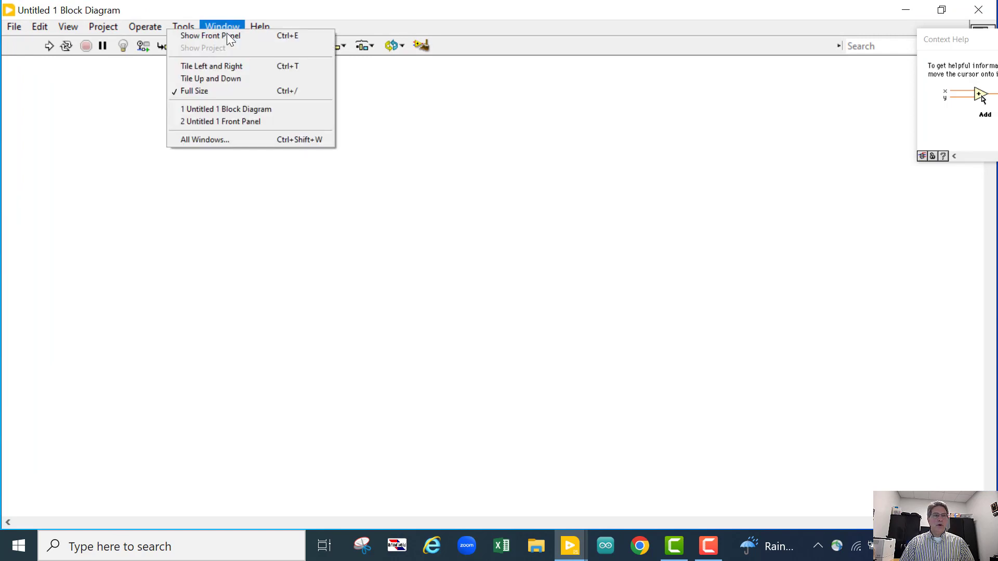
{"action": "left_click", "coordinate": [214, 36]}
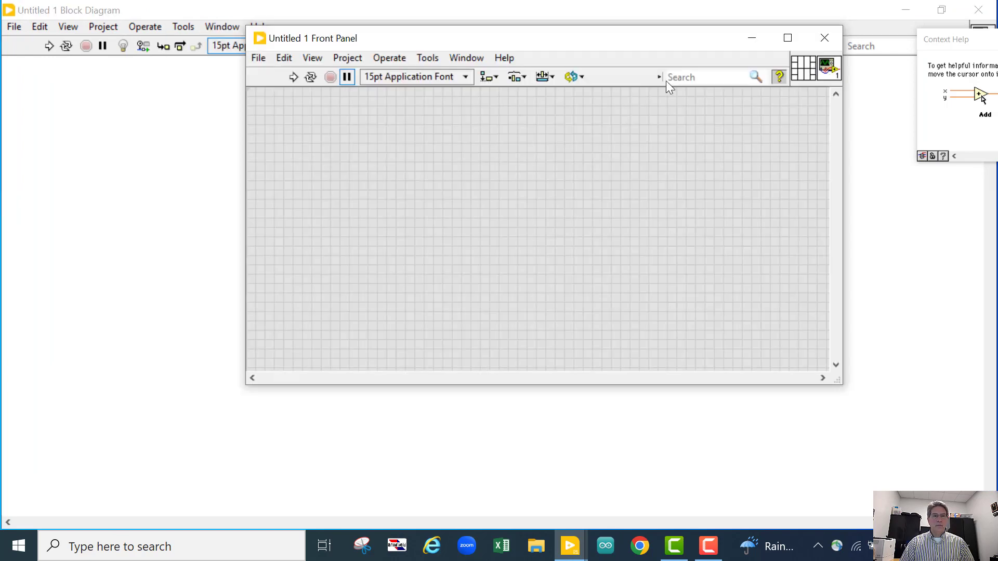
{"action": "left_click", "coordinate": [788, 38]}
{"action": "left_click", "coordinate": [219, 27]}
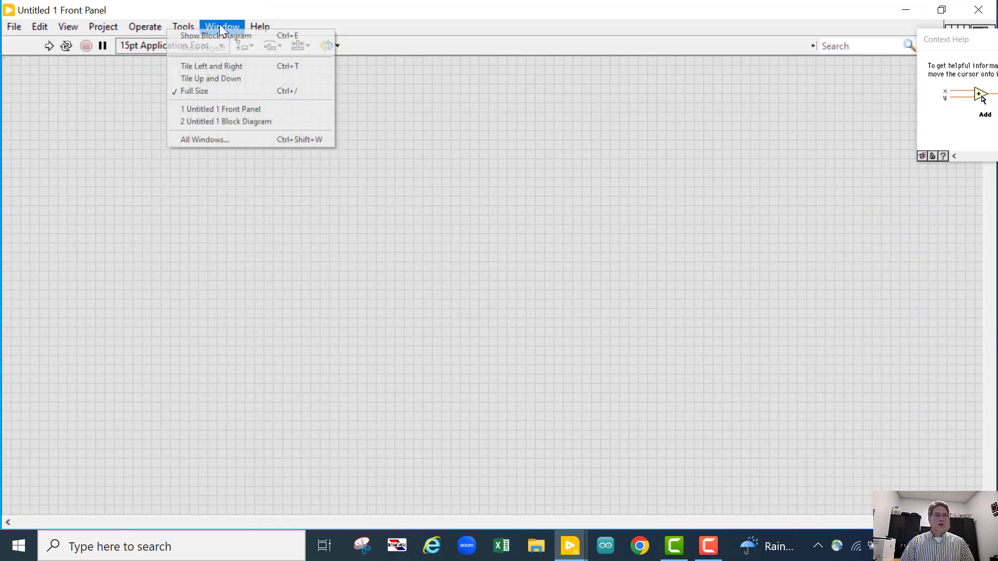
{"action": "left_click", "coordinate": [223, 36]}
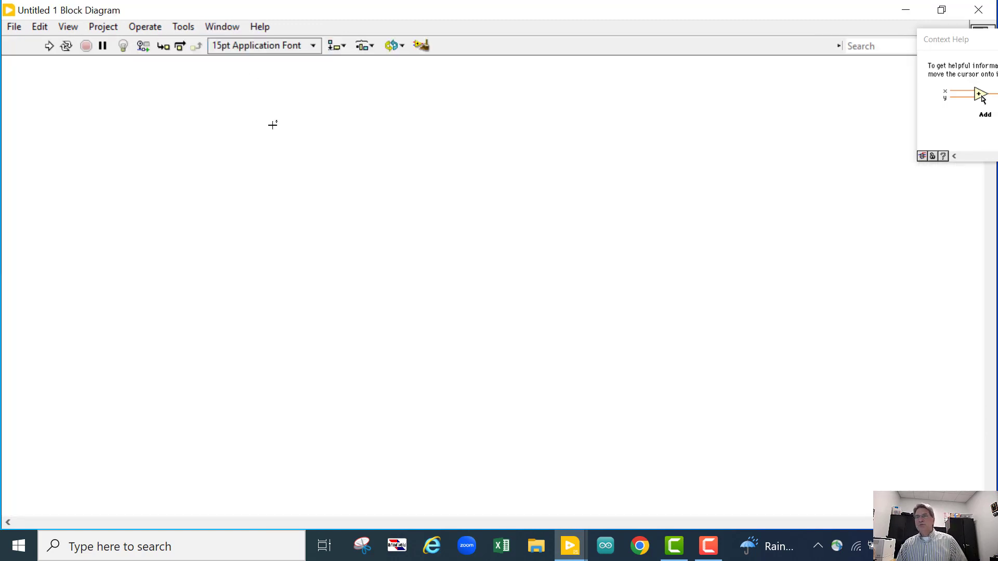
- Place a DAQ Assistant from the NI DAQmx functions in the upper-left area of the block diagram
{"action": "right_click", "coordinate": [174, 134]}
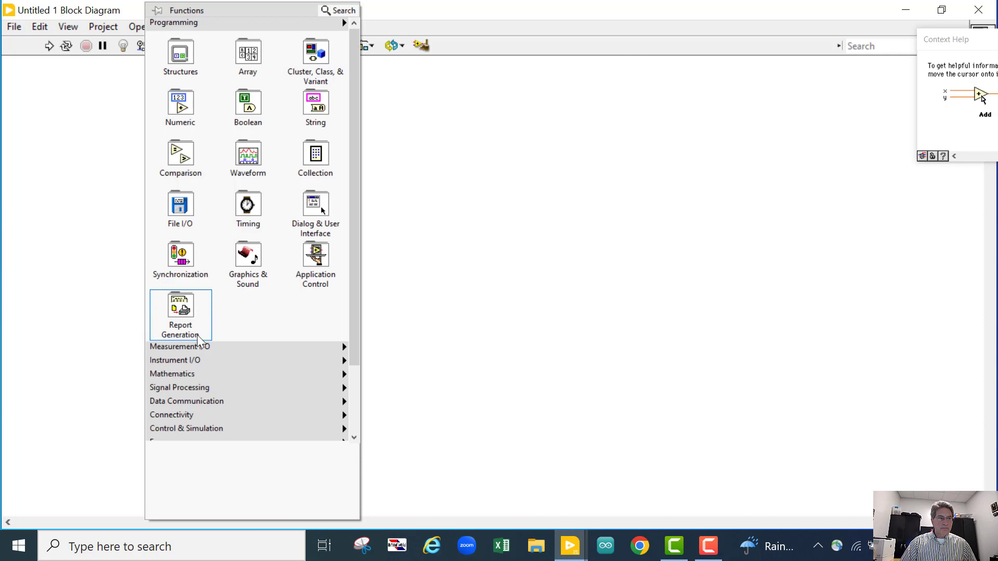
{"action": "mouse_move", "coordinate": [206, 354]}
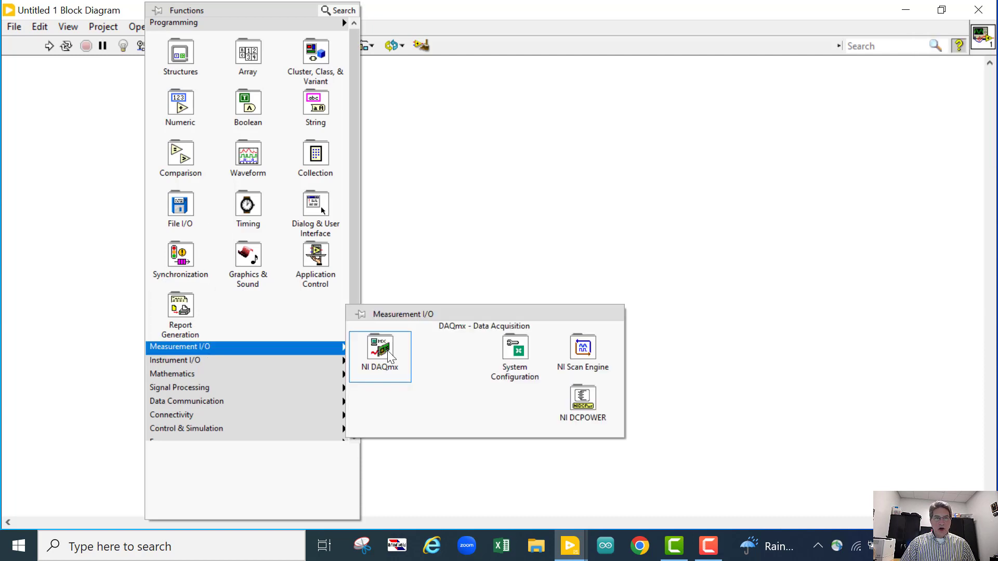
{"action": "mouse_move", "coordinate": [390, 356]}
{"action": "left_click_drag", "start_coordinate": [452, 403], "coordinate": [196, 159]}
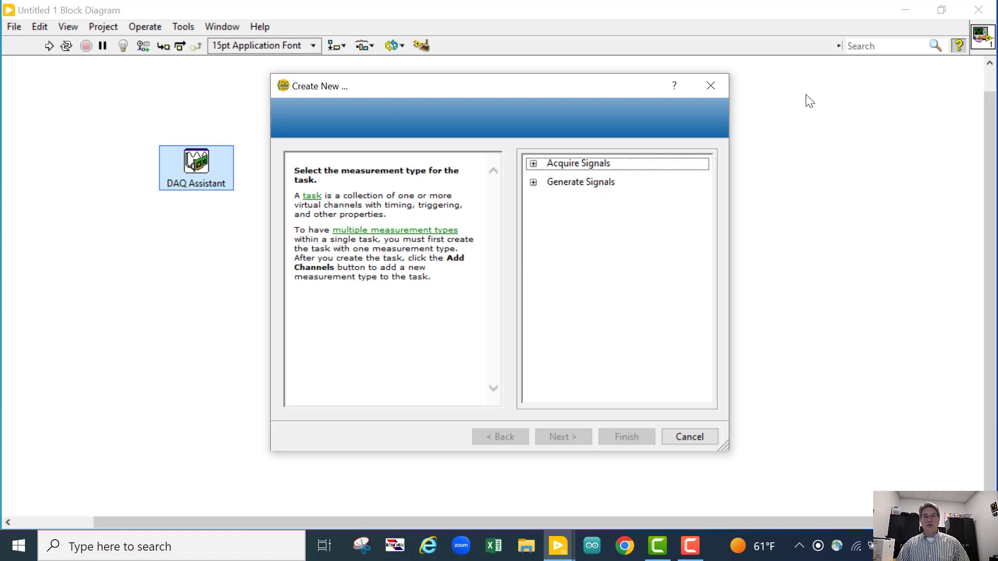
- Choose Voltage under the Acquire Signals analog inputs as the measurement type for the new task
{"action": "left_click", "coordinate": [562, 162]}
{"action": "left_click", "coordinate": [534, 165]}
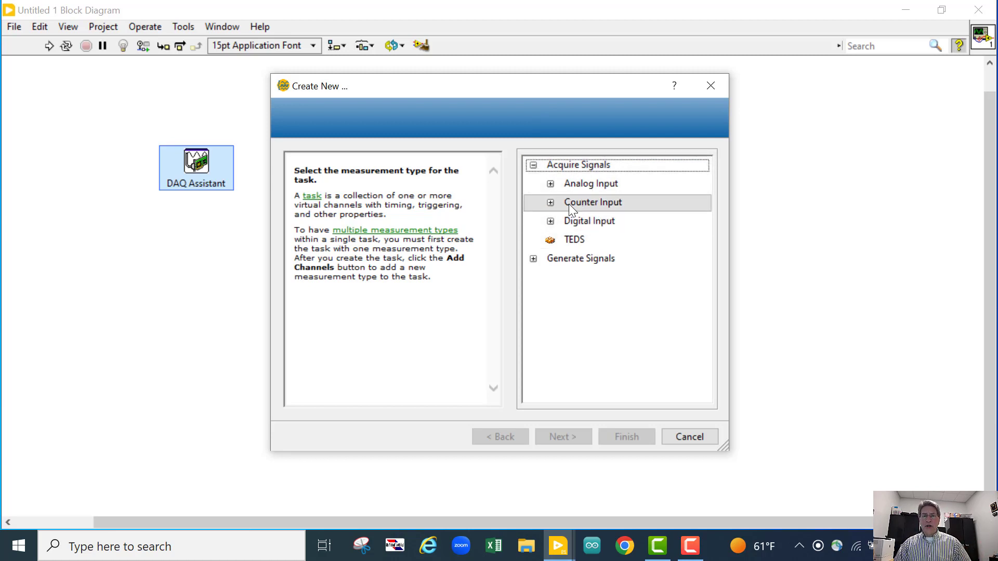
{"action": "left_click", "coordinate": [549, 183]}
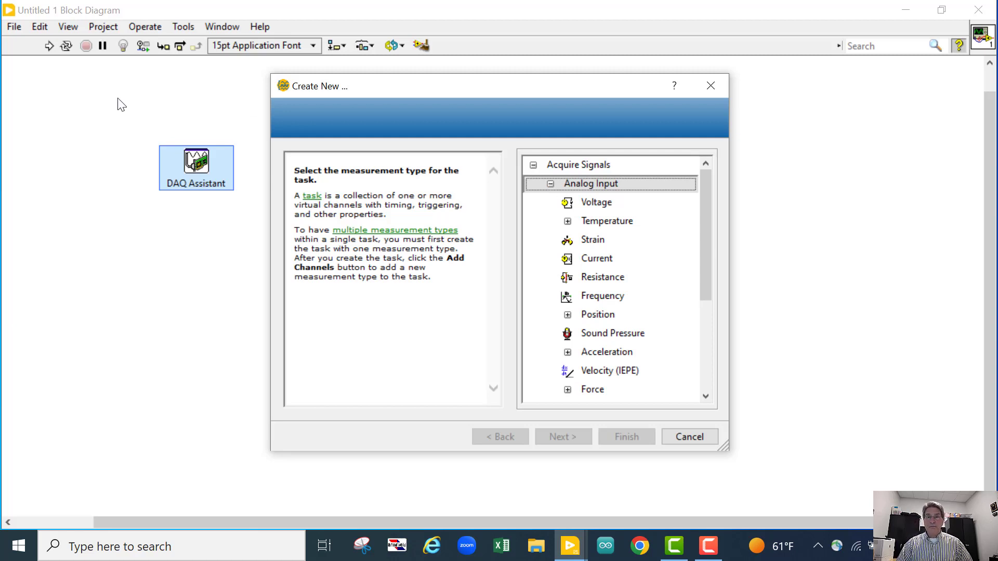
{"action": "double_click", "coordinate": [588, 204]}
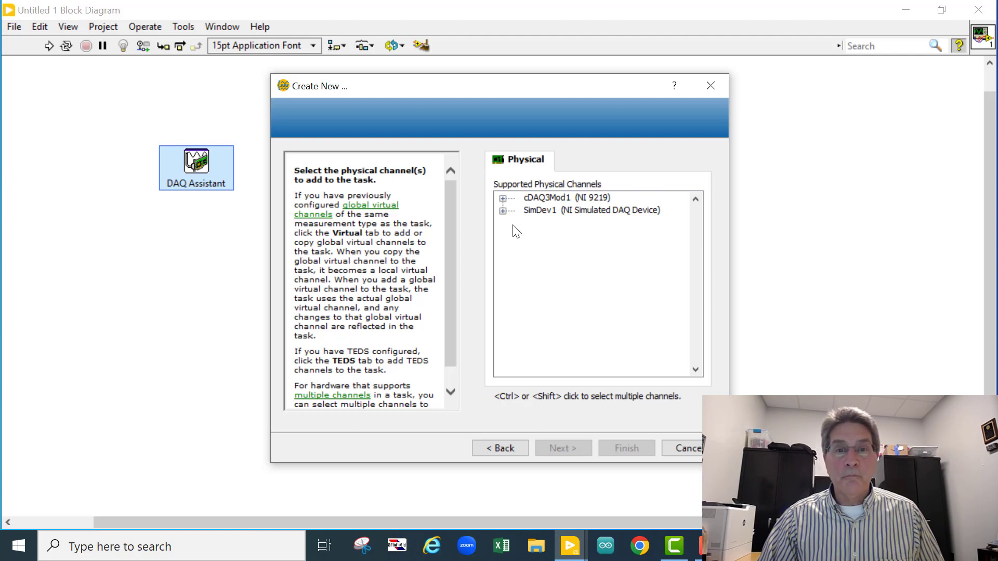
- Add physical channels ai0 and ai1 of cDAQ3Mod1 (NI 9219) to the task and finish creating it
{"action": "left_click", "coordinate": [503, 198]}
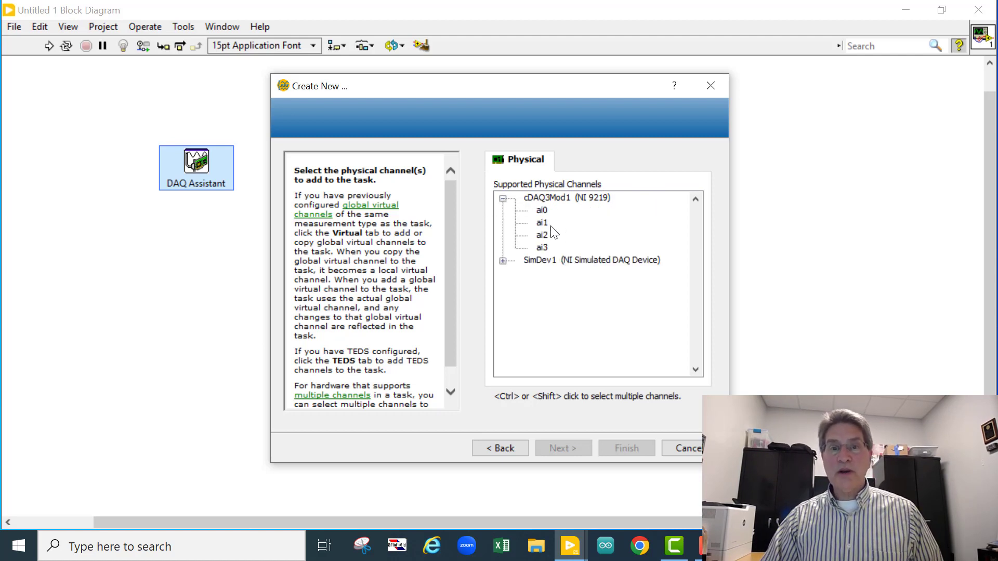
{"action": "left_click", "coordinate": [542, 210]}
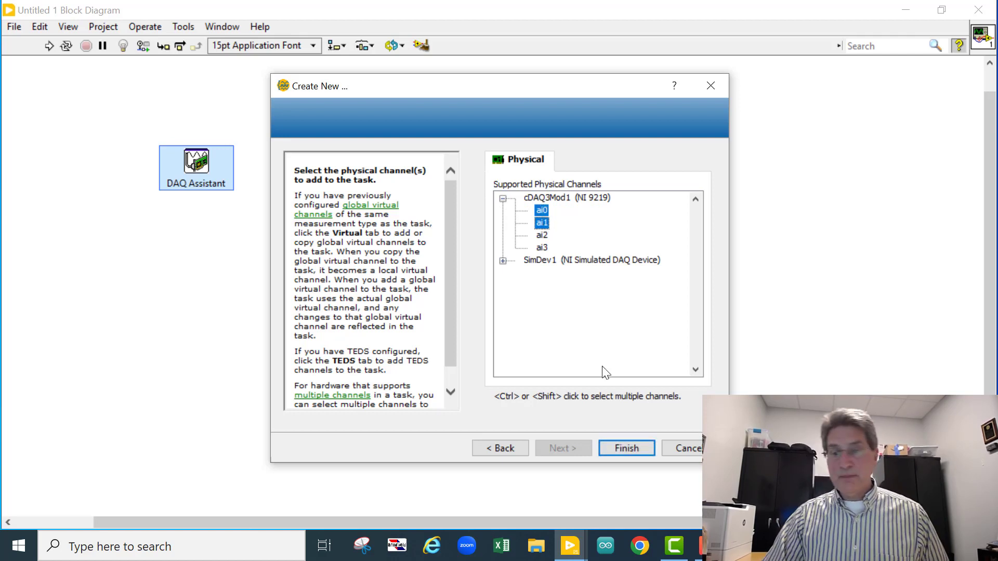
{"action": "left_click", "coordinate": [628, 449]}
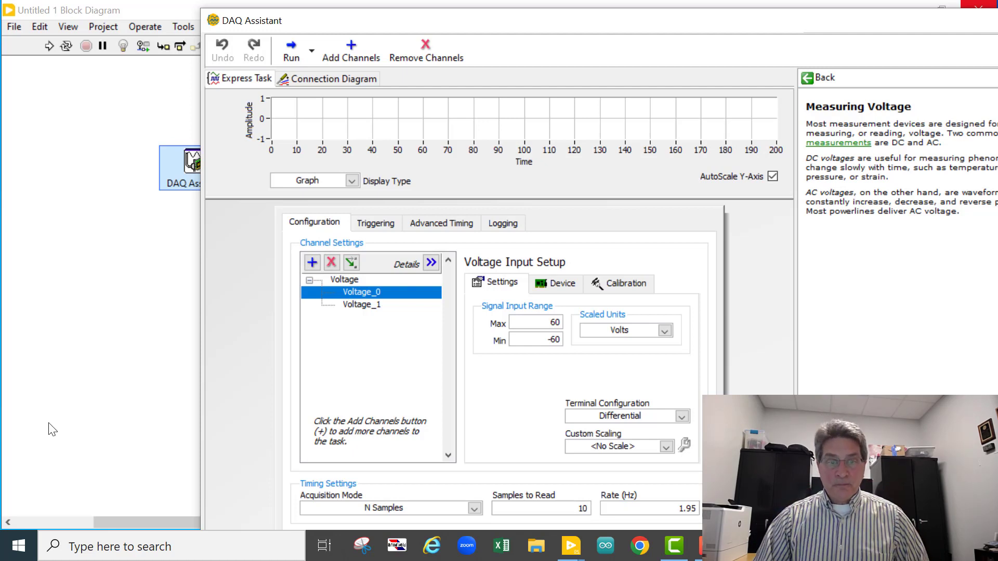
- Set the acquisition mode to 1 Sample (On Demand) and Voltage_0's signal input range to minimum 0 and maximum 15 volts
{"action": "left_click", "coordinate": [473, 510]}
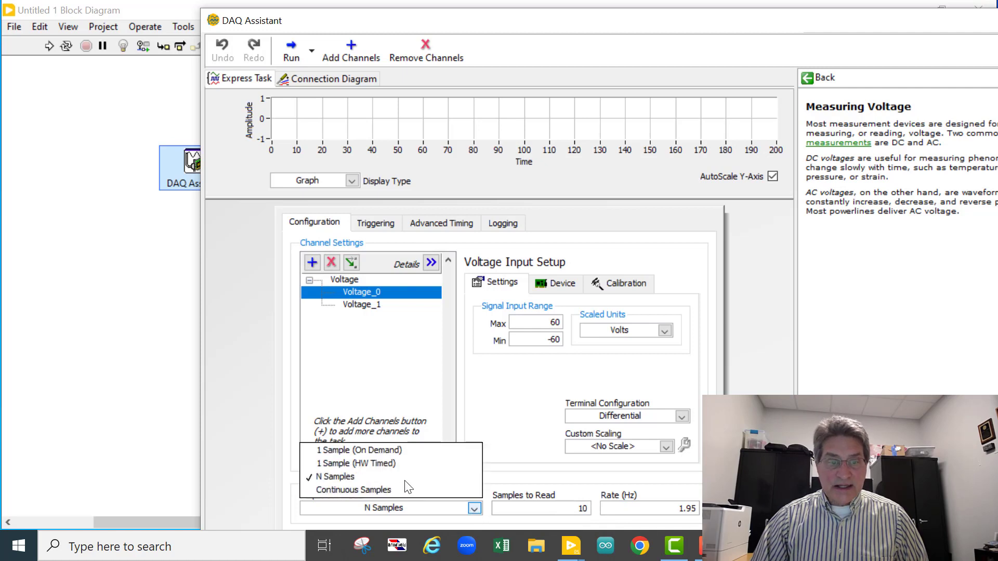
{"action": "left_click", "coordinate": [379, 448]}
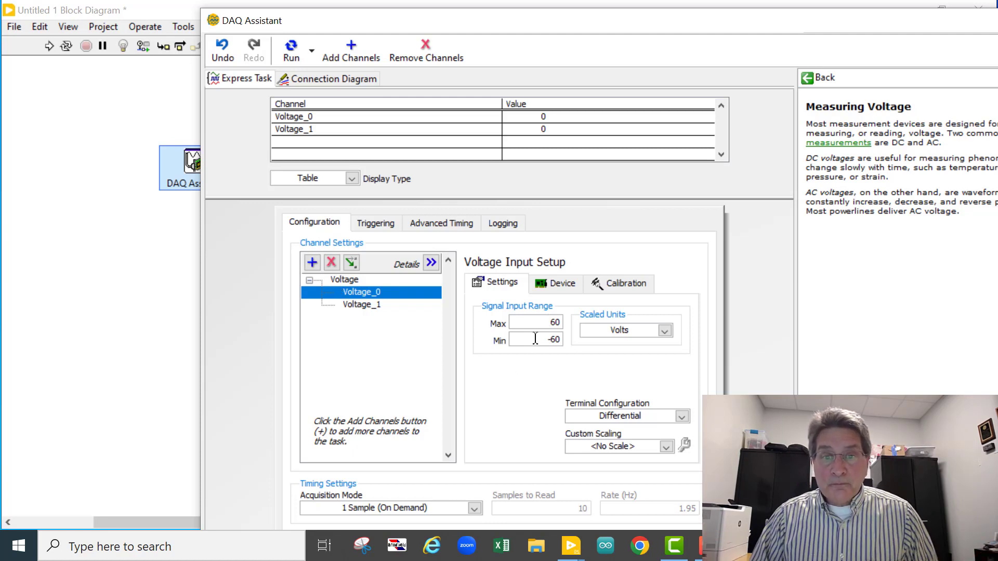
{"action": "left_click_drag", "start_coordinate": [545, 339], "coordinate": [584, 332]}
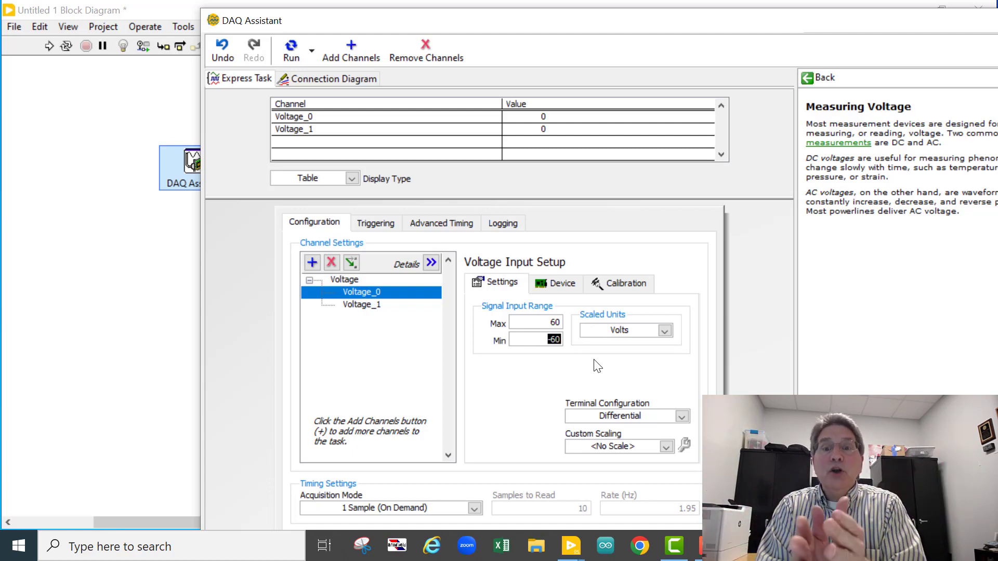
{"action": "type", "text": "0"}
{"action": "double_click", "coordinate": [546, 324]}
{"action": "type", "text": "15"}
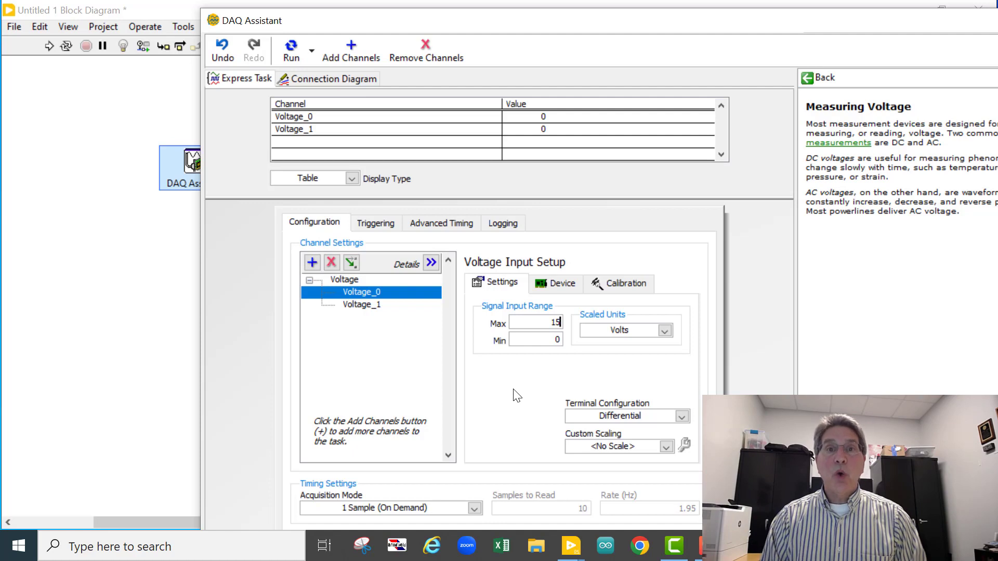
- Set the device's ADC timing mode to High Speed
{"action": "left_click", "coordinate": [555, 282]}
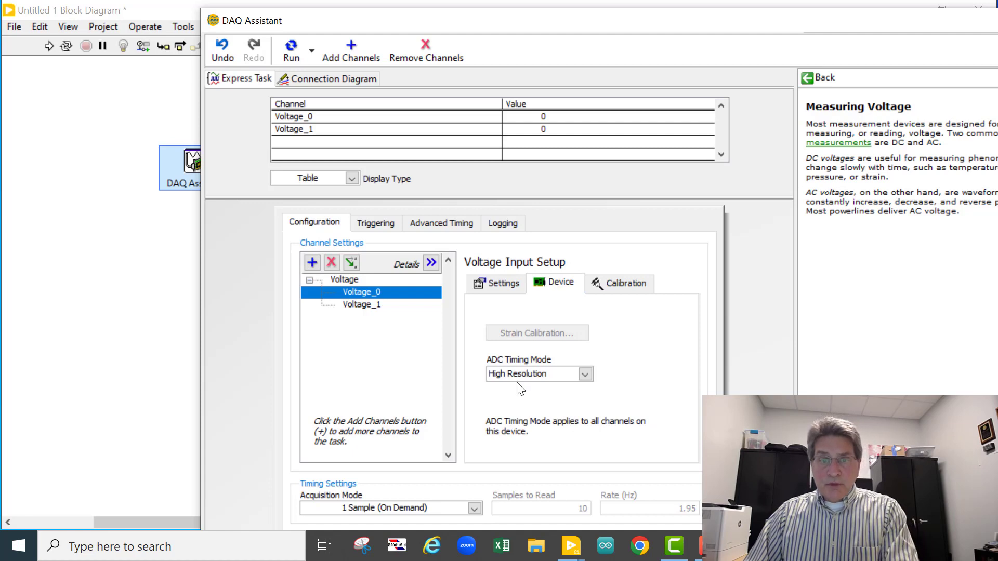
{"action": "left_click", "coordinate": [585, 374]}
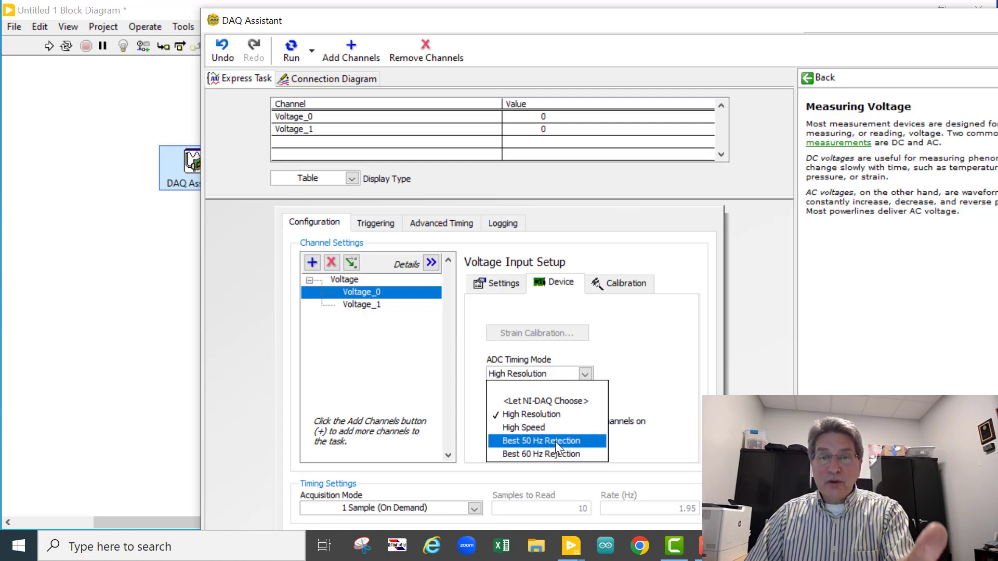
{"action": "left_click", "coordinate": [535, 414]}
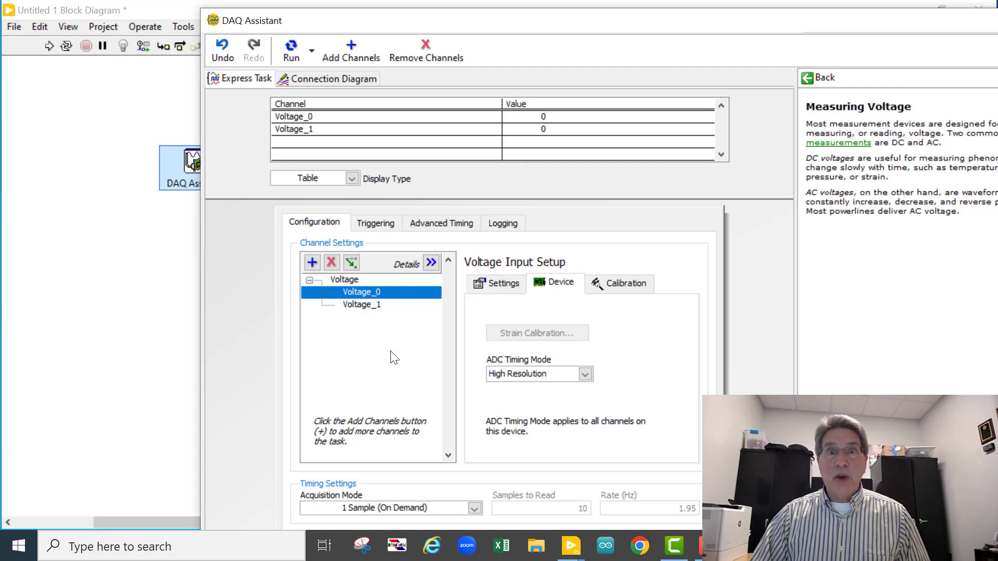
{"action": "left_click", "coordinate": [584, 375]}
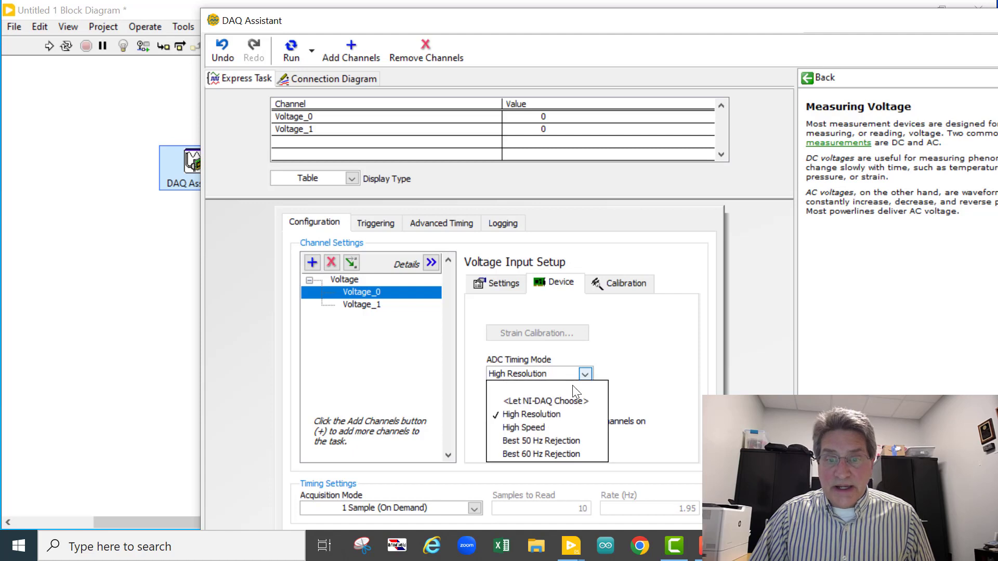
{"action": "left_click", "coordinate": [548, 428]}
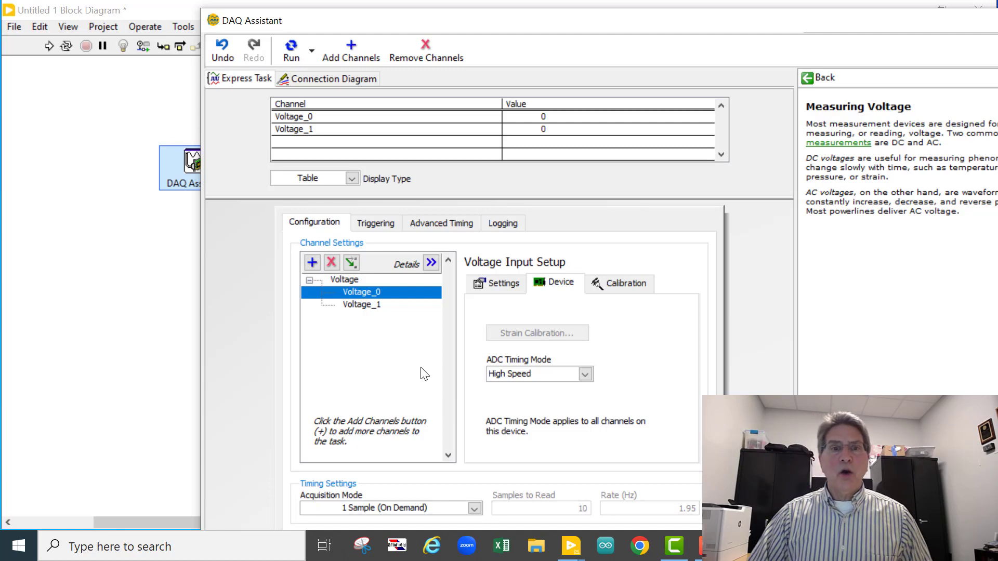
- Open the Voltage_0 channel's name for editing, with the whole existing name selected
{"action": "left_click_drag", "start_coordinate": [587, 21], "coordinate": [538, 17]}
{"action": "left_click", "coordinate": [441, 275]}
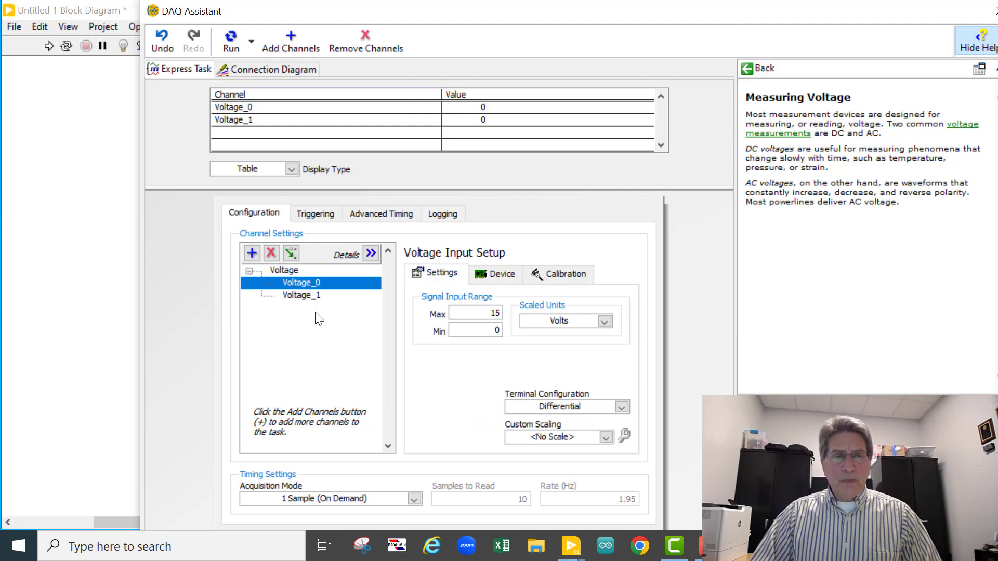
{"action": "right_click", "coordinate": [307, 283]}
{"action": "left_click", "coordinate": [336, 310]}
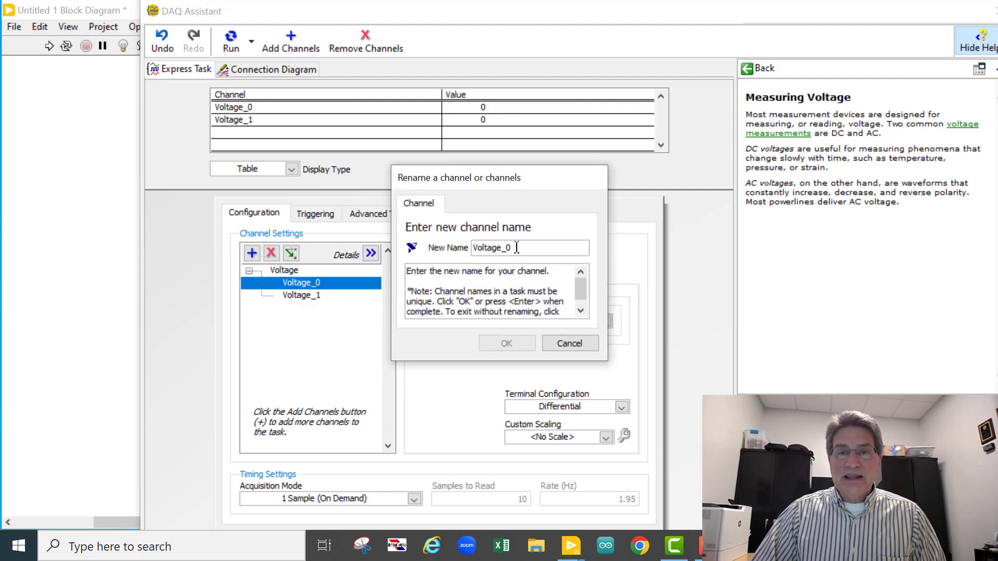
{"action": "left_click_drag", "start_coordinate": [517, 248], "coordinate": [465, 248]}
{"action": "type", "text": "11111"}
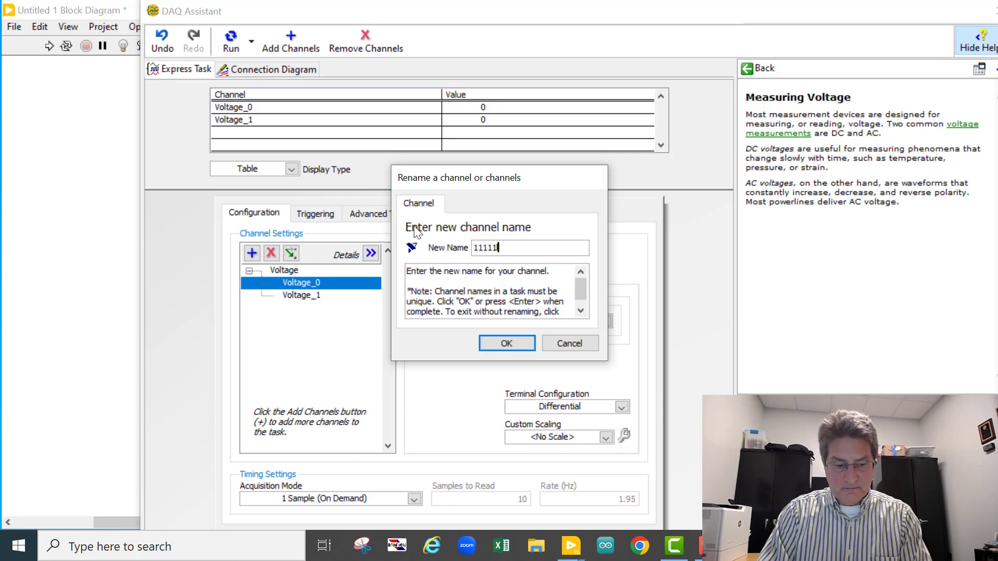
{"action": "type", "text": "left"}
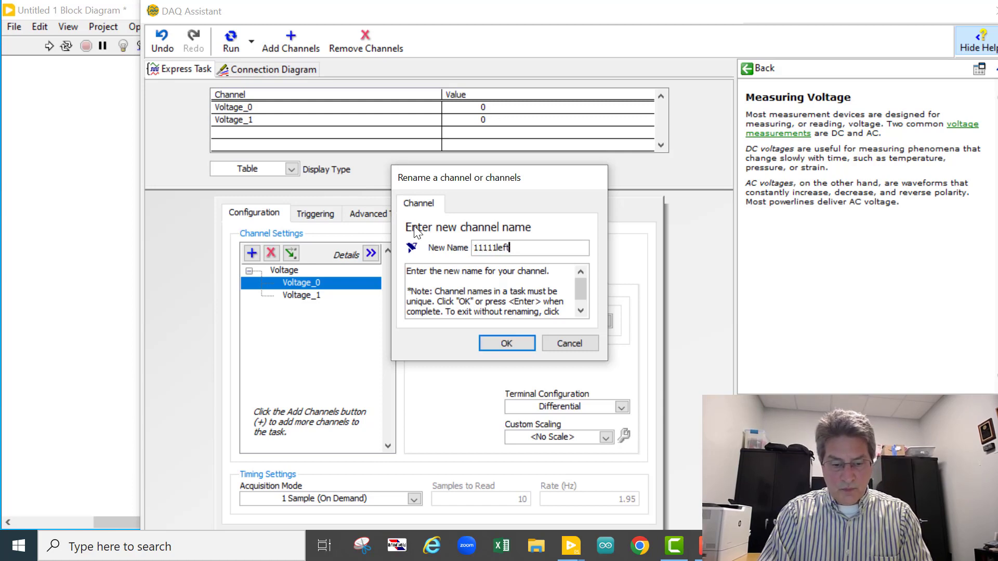
{"action": "type", "text": "Power S"}
{"action": "key", "text": "BackSpace"}
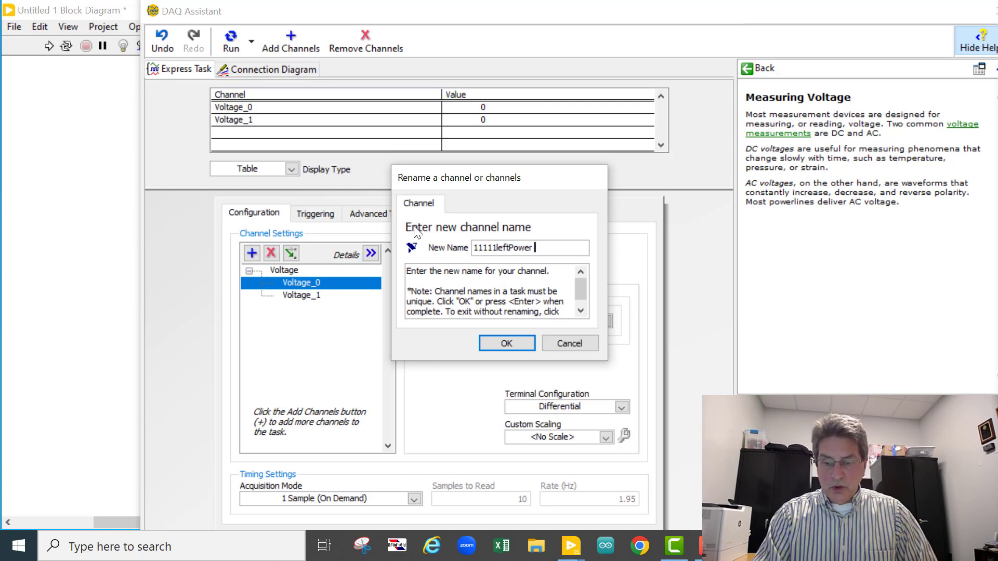
{"action": "key", "text": "BackSpace"}
{"action": "key", "text": "BackSpace"}
{"action": "key", "text": "BackSpace"}
{"action": "key", "text": "BackSpace"}
{"action": "key", "text": "BackSpace"}
{"action": "key", "text": "BackSpace"}
{"action": "key", "text": "BackSpace"}
{"action": "key", "text": "BackSpace"}
{"action": "key", "text": "BackSpace"}
{"action": "key", "text": "BackSpace"}
{"action": "key", "text": "BackSpace"}
{"action": "key", "text": "BackSpace"}
{"action": "key", "text": "BackSpace"}
{"action": "key", "text": "BackSpace"}
- Enter "Left Power S" as the new name of the first voltage channel and confirm the renaming
{"action": "type", "text": "L"}
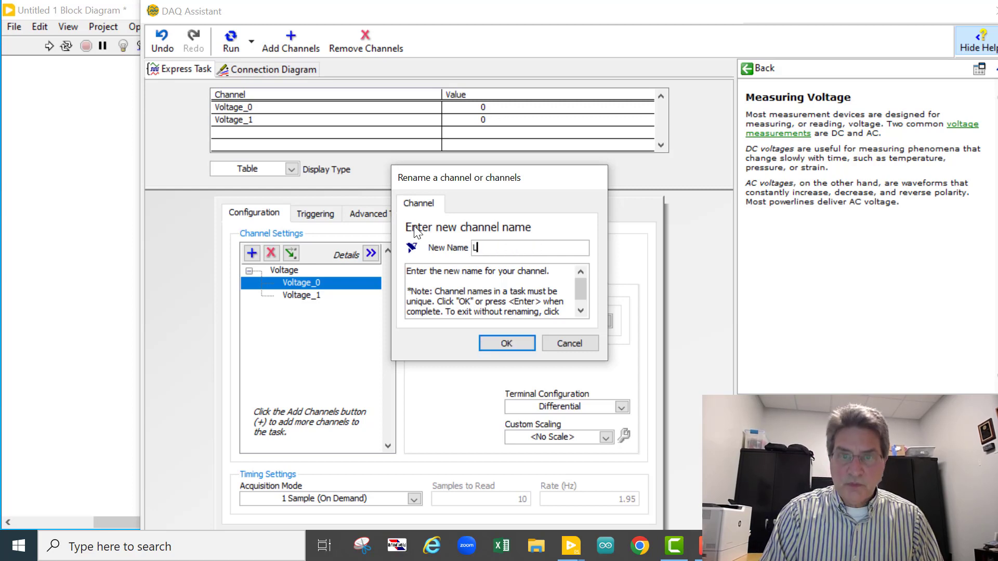
{"action": "type", "text": "eft Power S"}
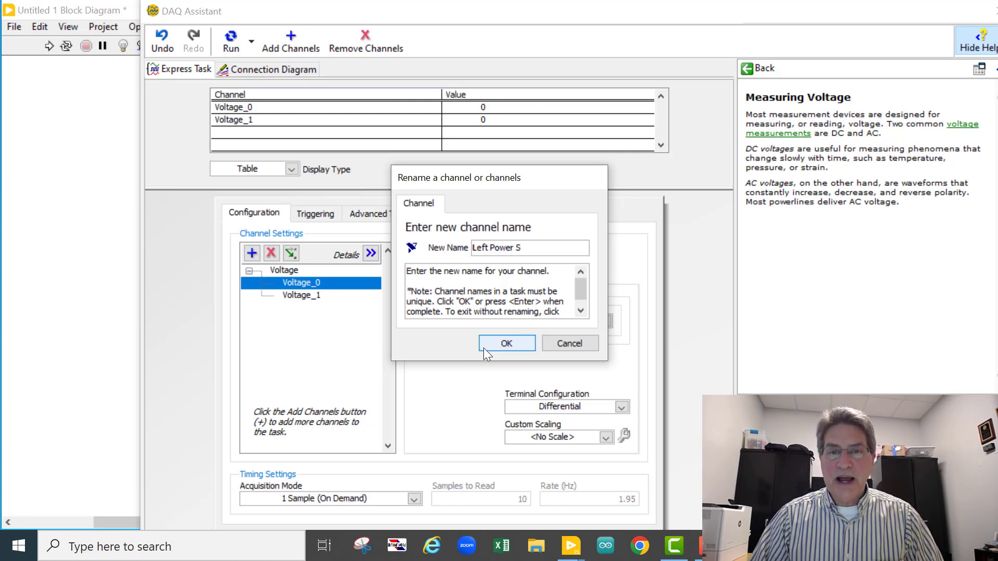
{"action": "left_click", "coordinate": [524, 339]}
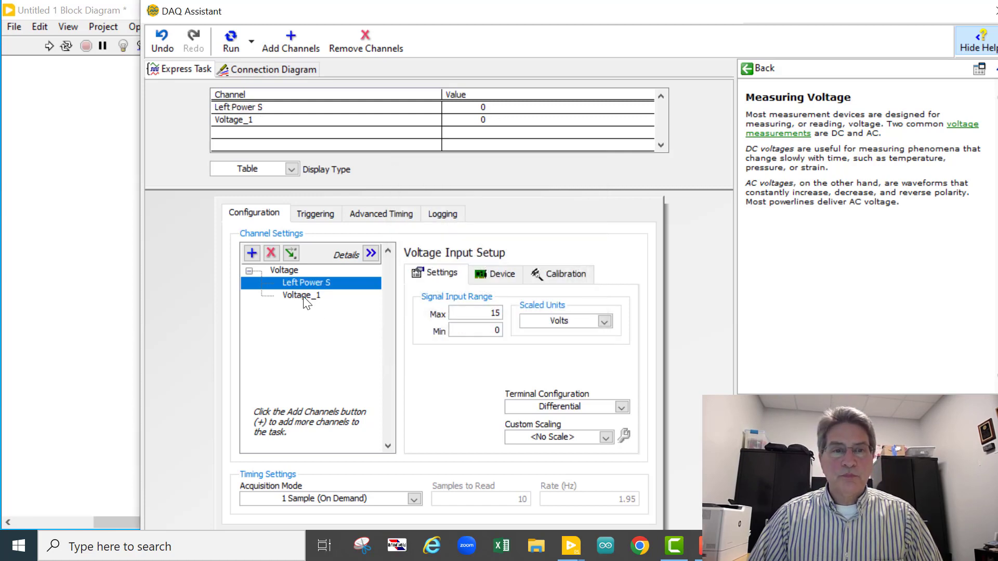
- Rename the Voltage_1 channel as "Right Poewer S" and show the details of the channel list
{"action": "left_click", "coordinate": [306, 295]}
{"action": "right_click", "coordinate": [307, 296]}
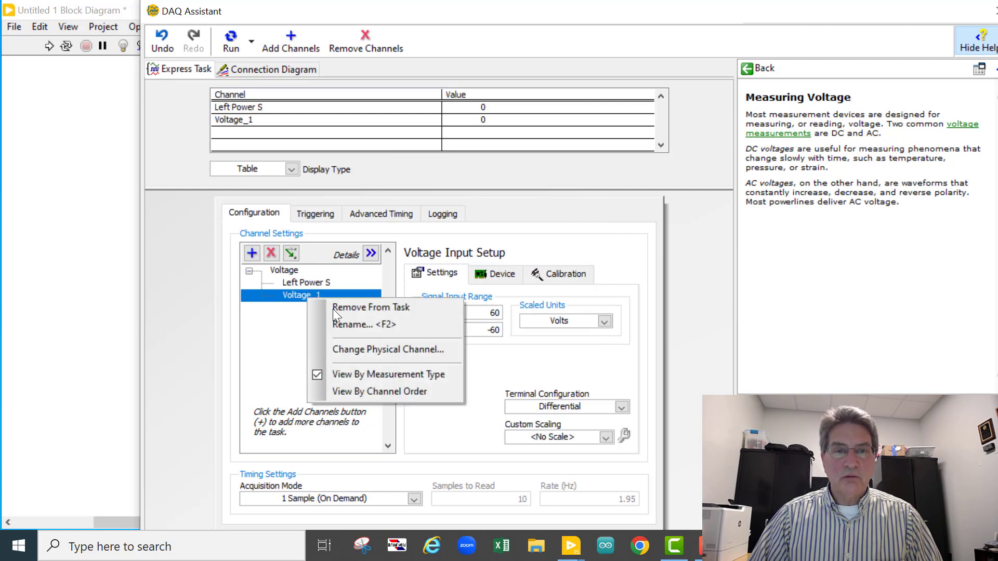
{"action": "left_click", "coordinate": [344, 325]}
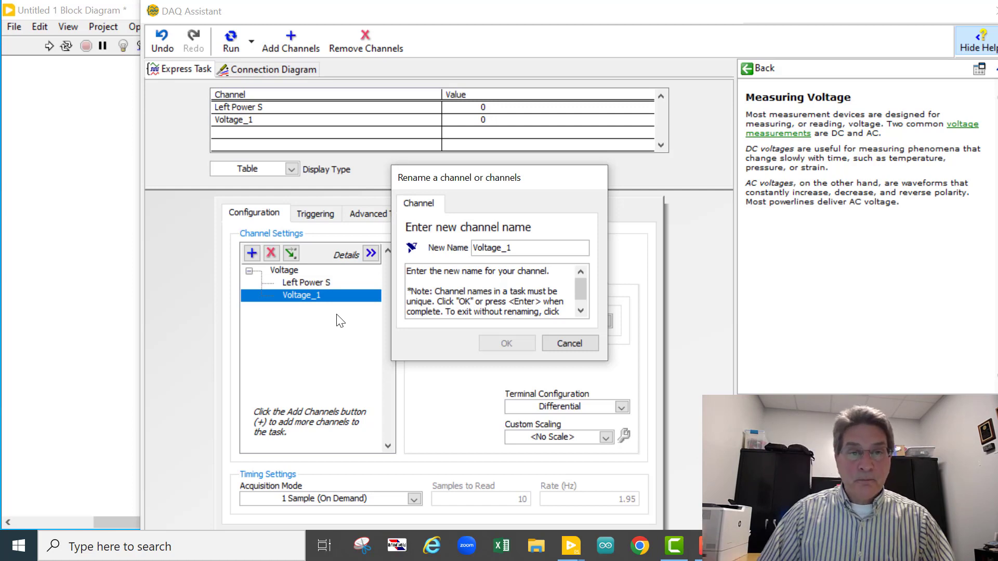
{"action": "double_click", "coordinate": [517, 247]}
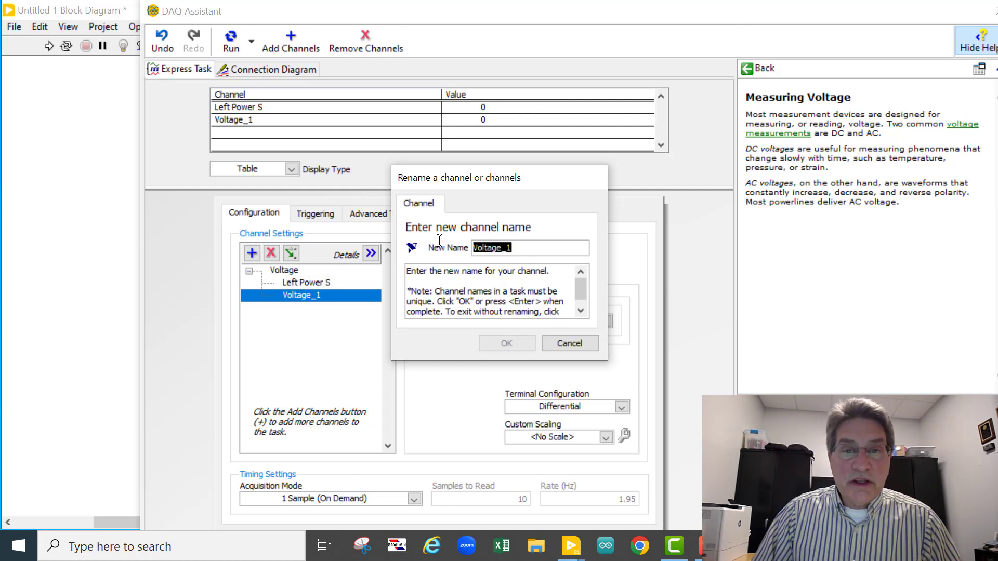
{"action": "type", "text": "Righ"}
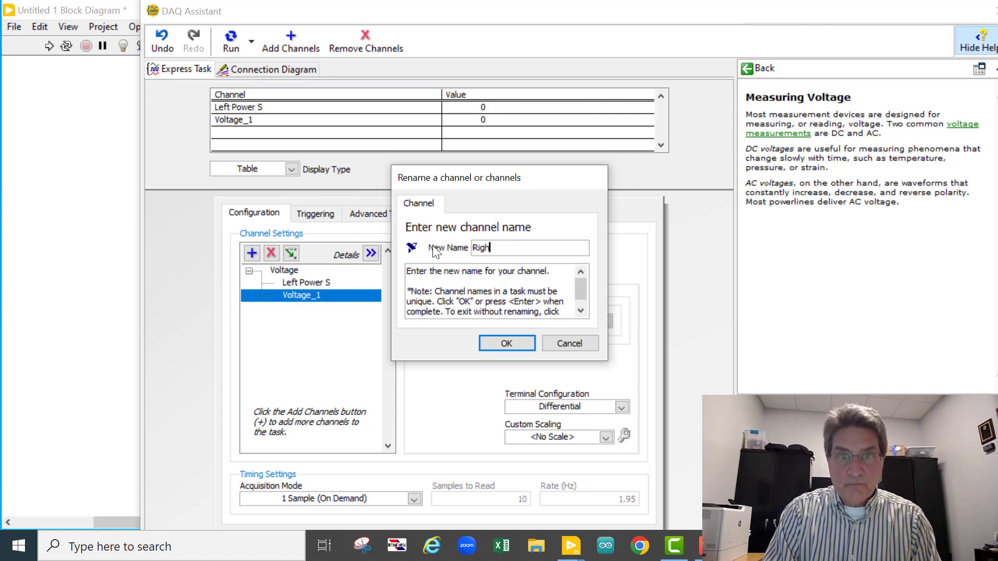
{"action": "type", "text": "t Poewer S"}
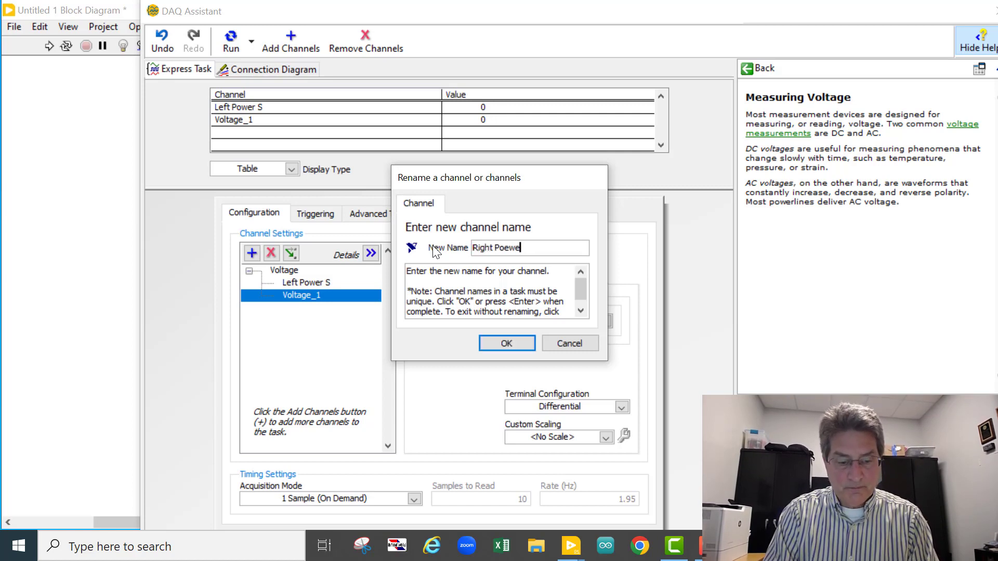
{"action": "left_click", "coordinate": [505, 342]}
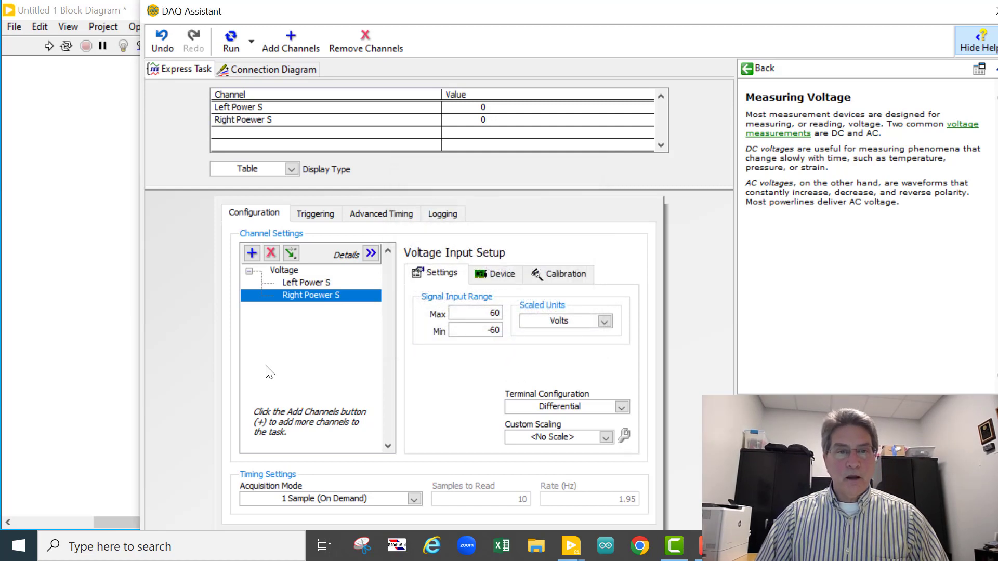
{"action": "left_click", "coordinate": [371, 253]}
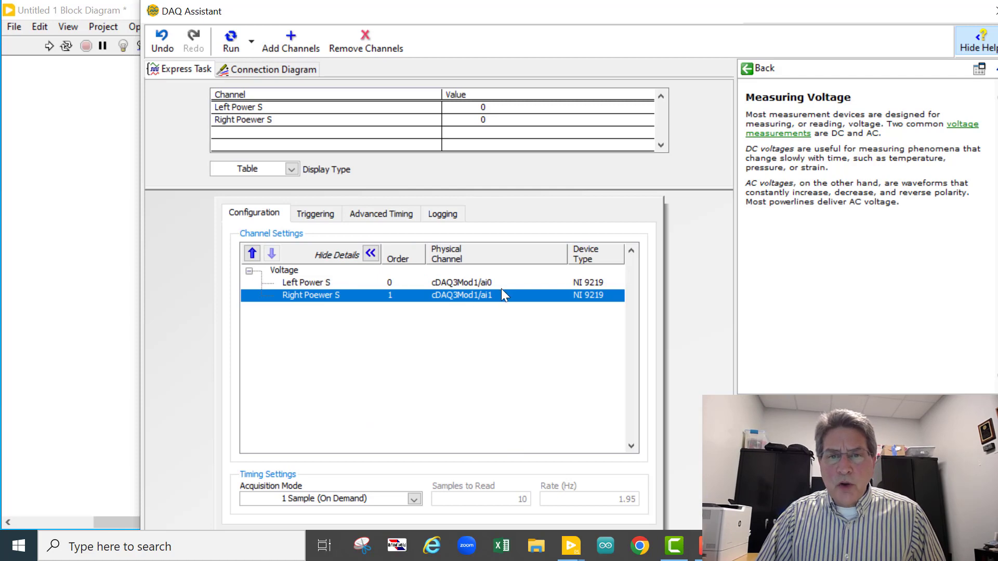